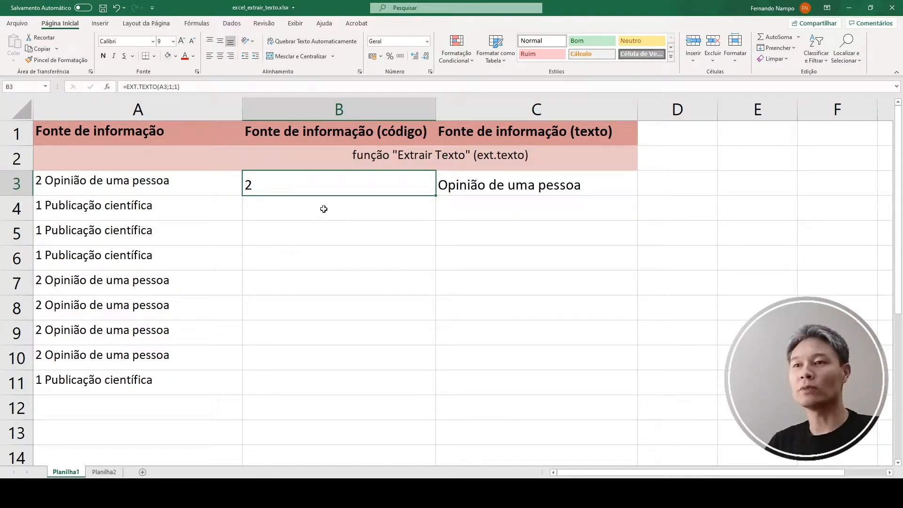
# Examine the headings of columns A, B and C for the information source, its code and its text.
pyautogui.click(192, 113)
pyautogui.click(180, 130)
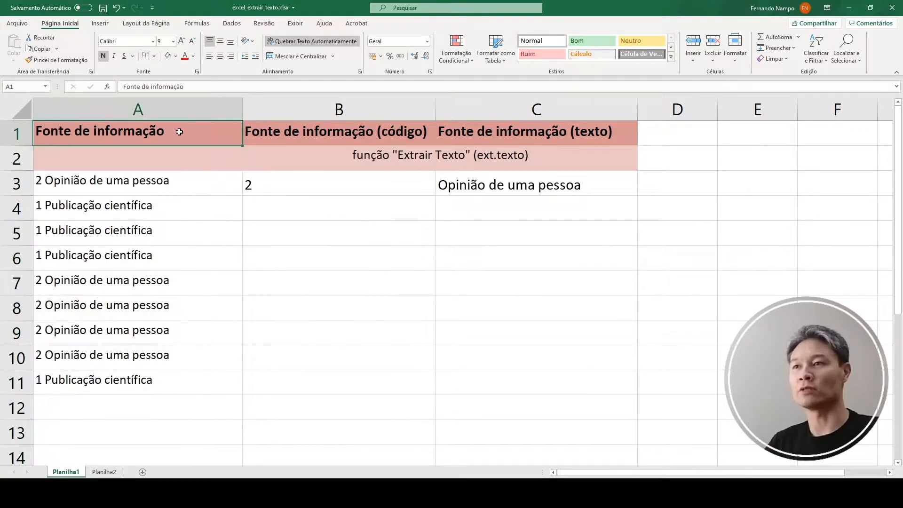
pyautogui.click(287, 110)
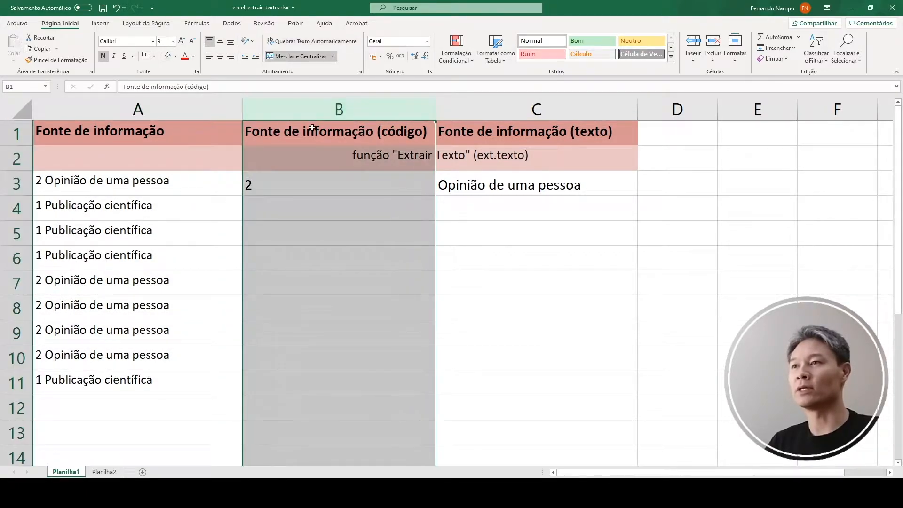
pyautogui.click(313, 134)
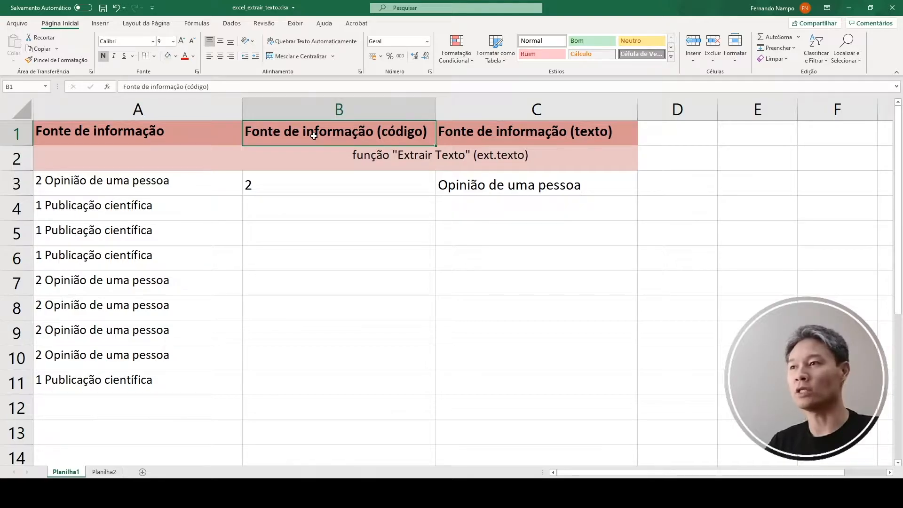
pyautogui.click(490, 113)
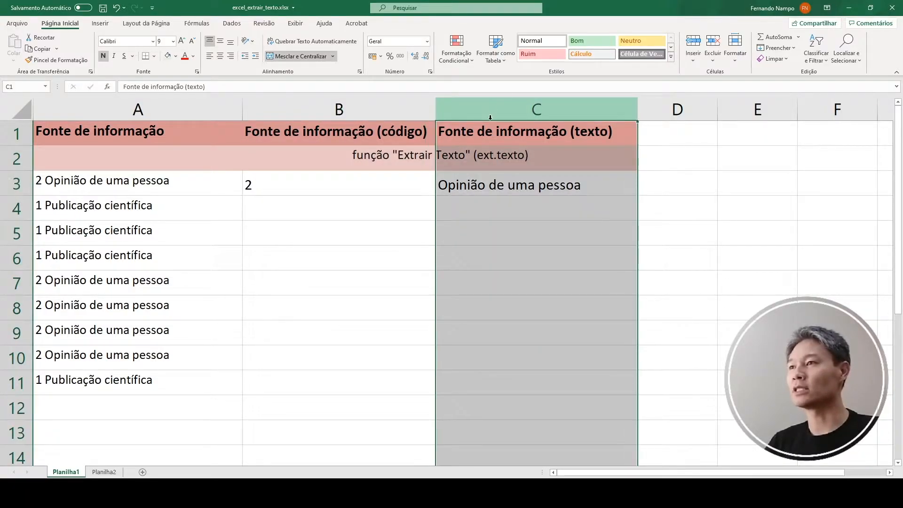
pyautogui.click(488, 136)
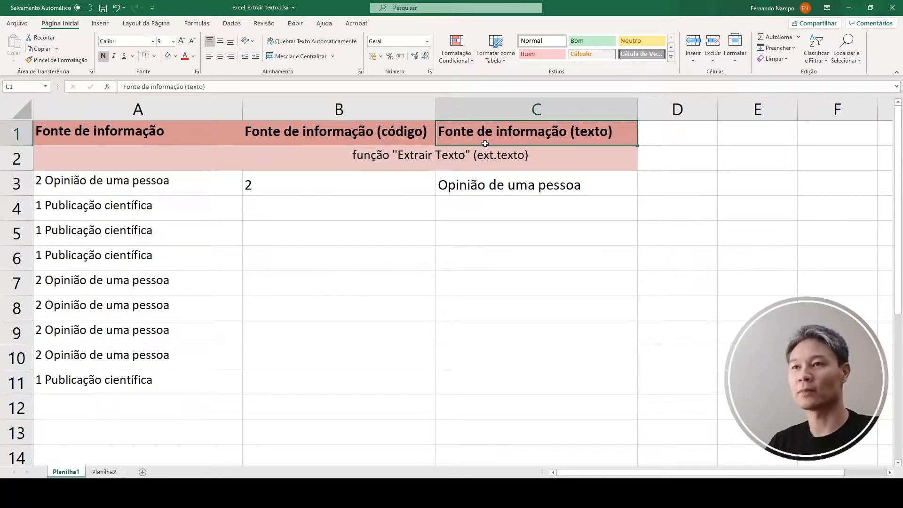
# Review the source entries in A3:A11 and the example extraction formulas in B3 and C3.
pyautogui.click(194, 114)
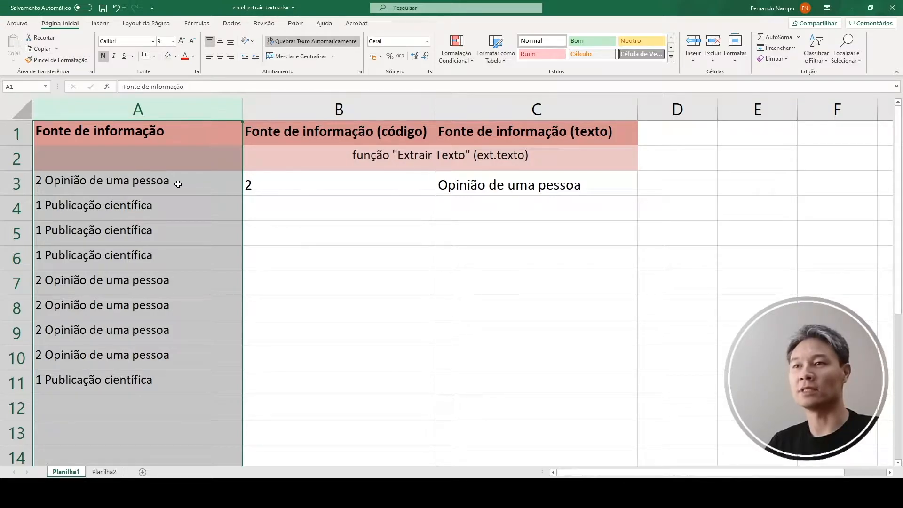
pyautogui.click(158, 209)
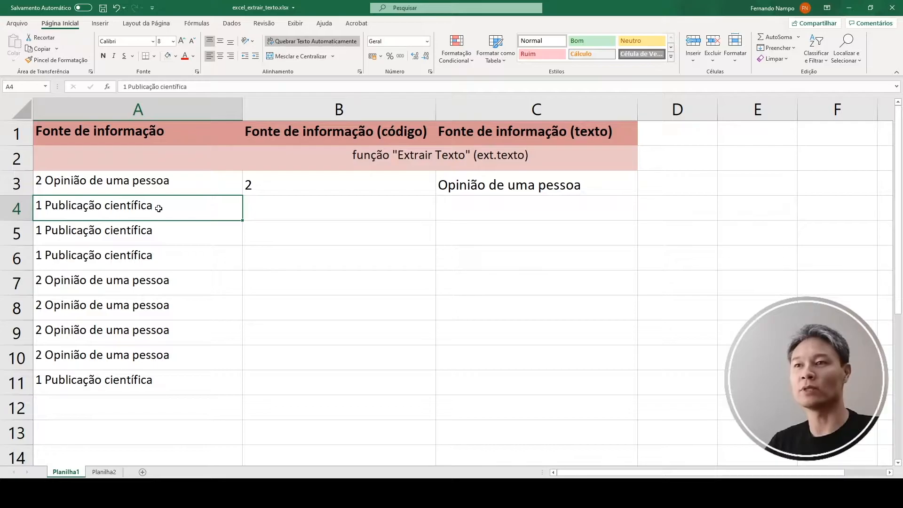
pyautogui.click(168, 183)
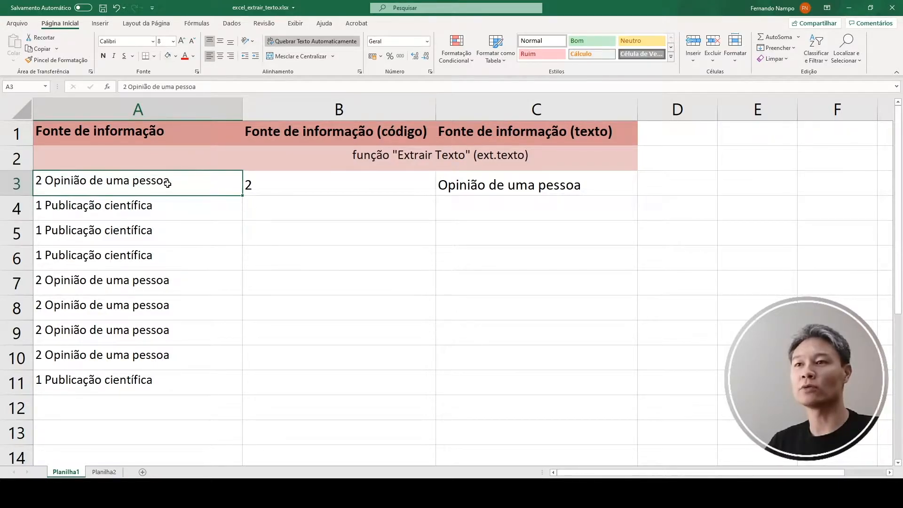
pyautogui.moveTo(174, 184); pyautogui.dragTo(137, 379)
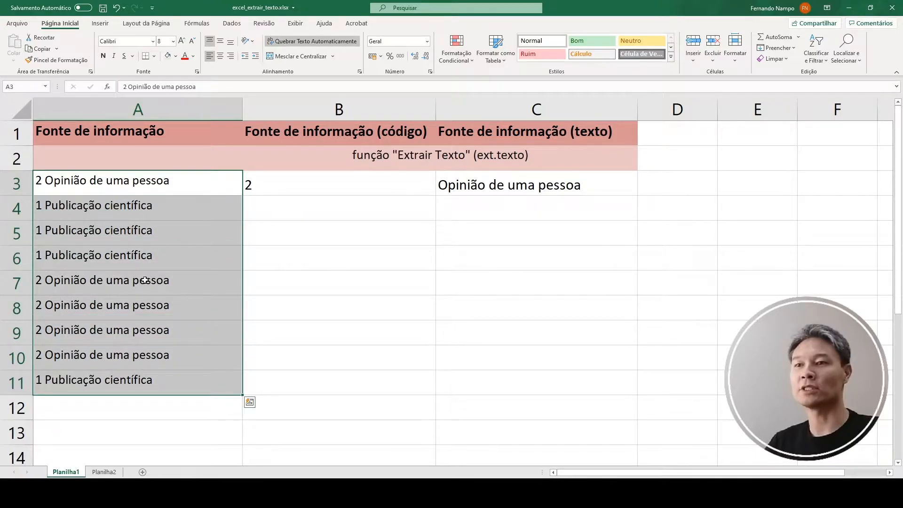
pyautogui.click(180, 189)
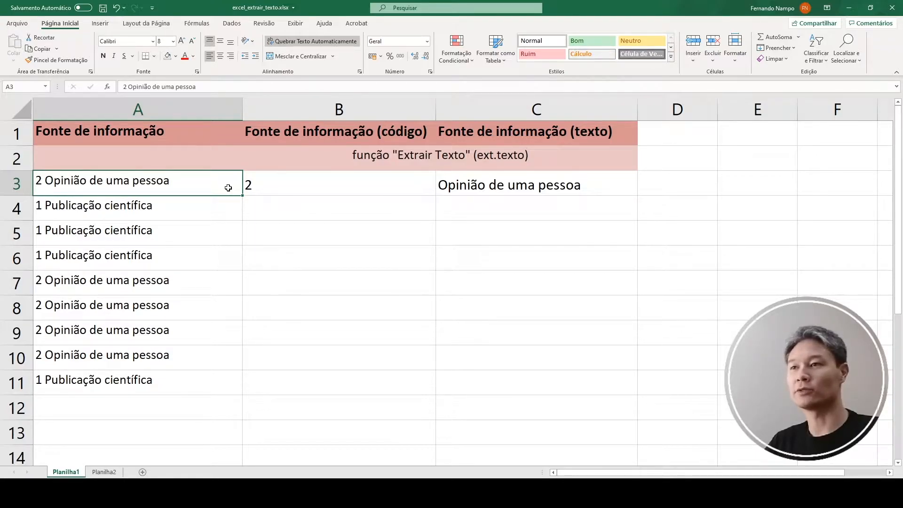
pyautogui.click(304, 186)
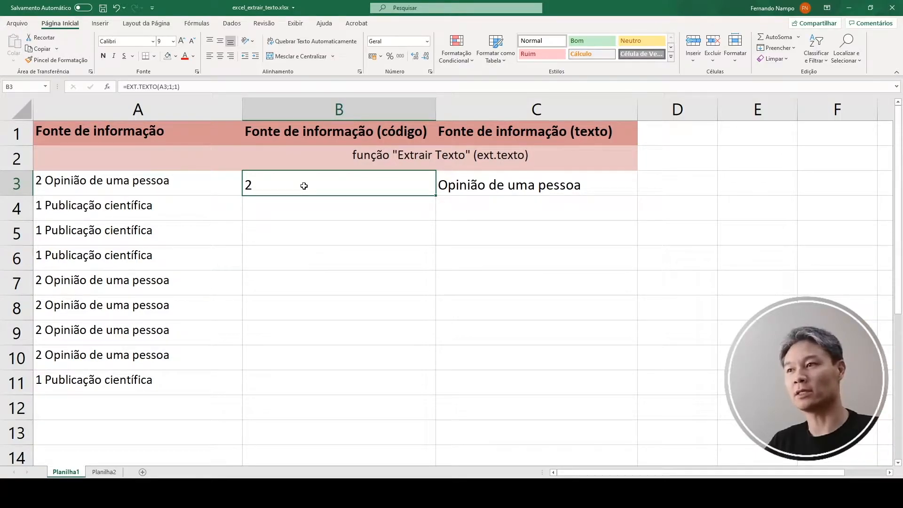
pyautogui.click(453, 189)
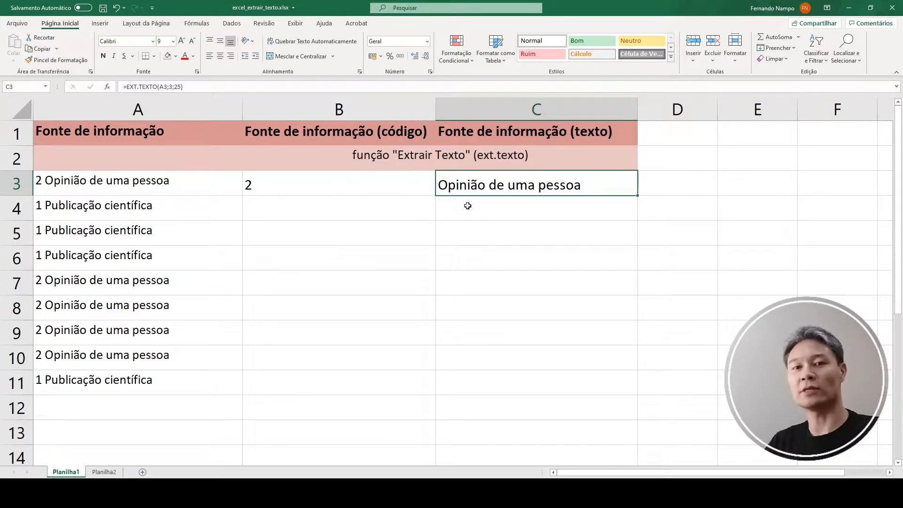
# Fill the example row A3:C3 with yellow.
pyautogui.moveTo(212, 183); pyautogui.dragTo(449, 184)
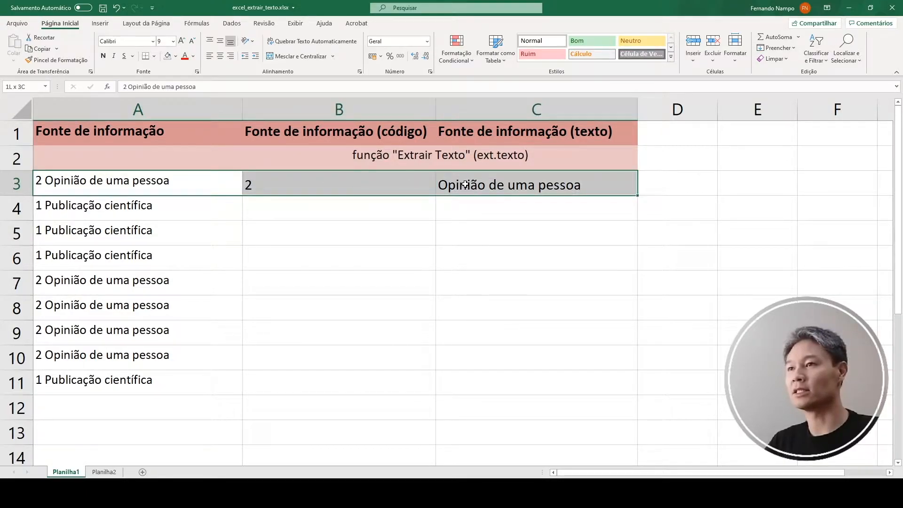
pyautogui.click(176, 56)
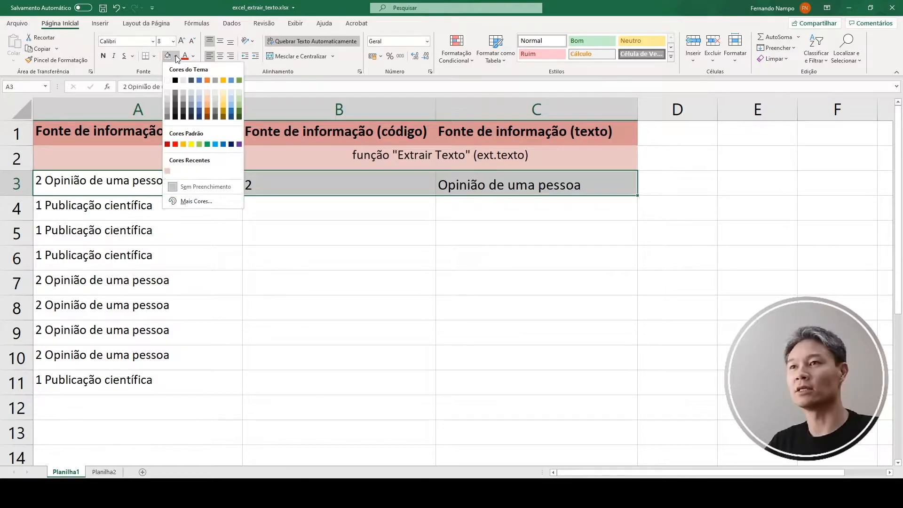
pyautogui.click(192, 144)
pyautogui.click(186, 209)
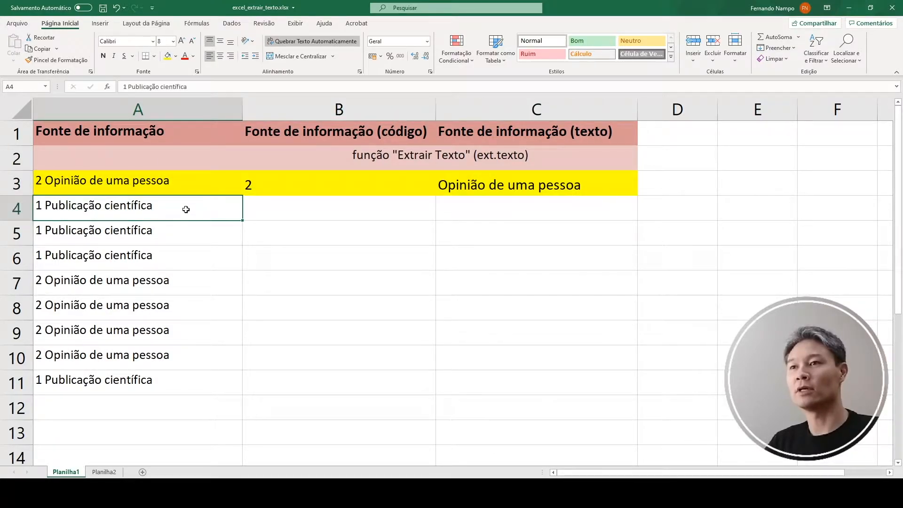
# Compare the source text in A3 with the EXT.TEXTO formulas in B3 and C3 of the yellow row.
pyautogui.click(228, 188)
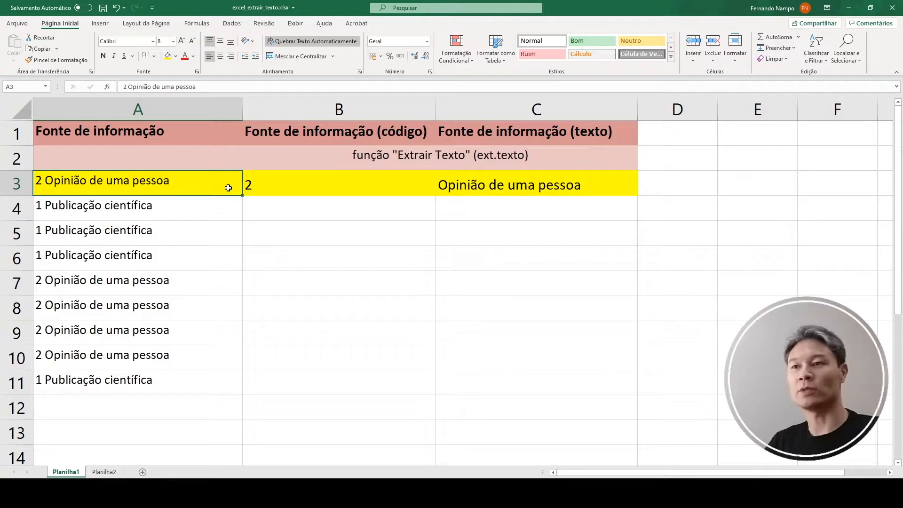
pyautogui.click(315, 184)
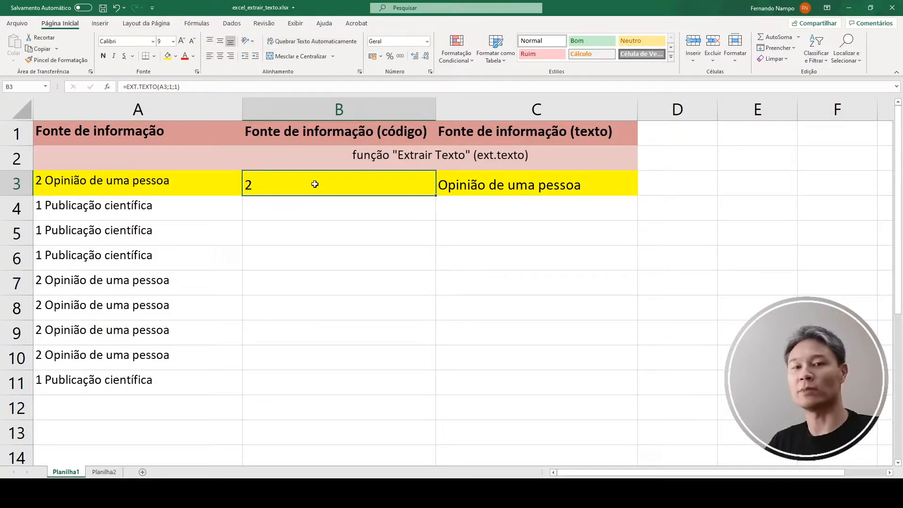
pyautogui.click(483, 187)
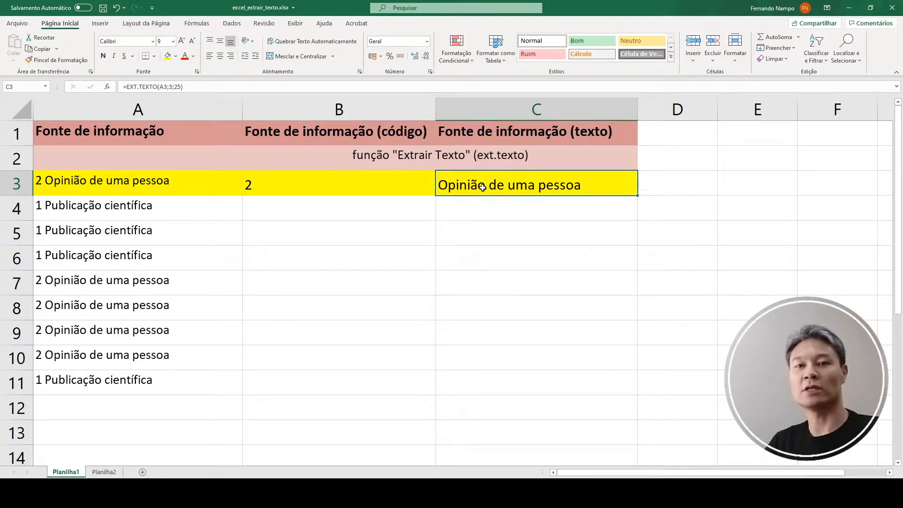
# Enter =EXT.TEXTO(A4;1;1) in B4 to extract the code from the source text.
pyautogui.click(395, 210)
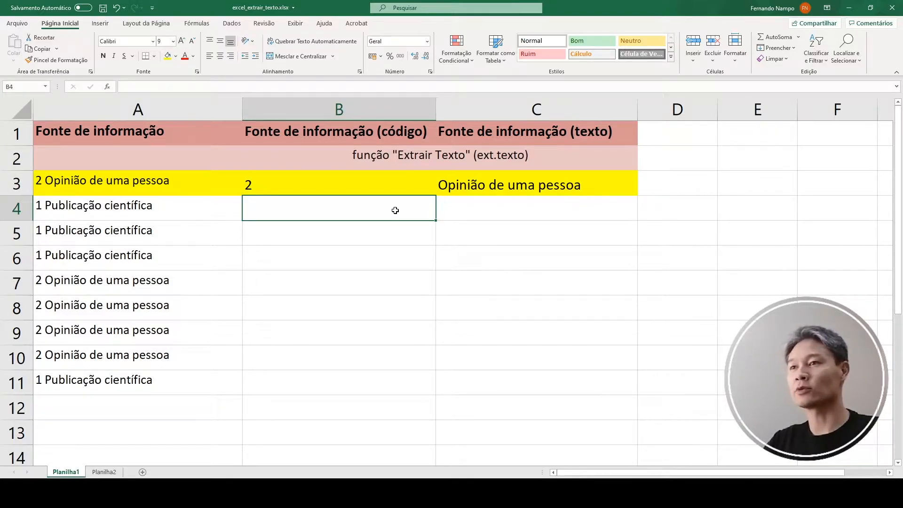
pyautogui.write('=')
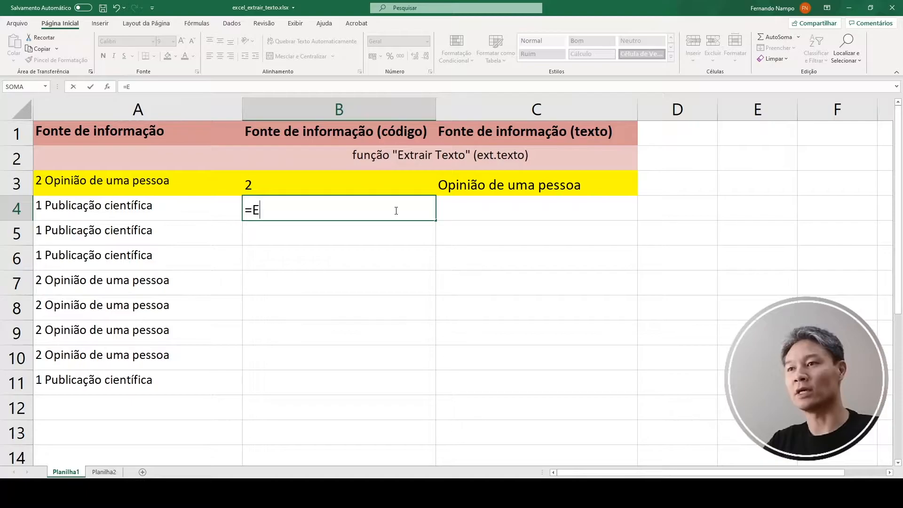
pyautogui.write('EXT')
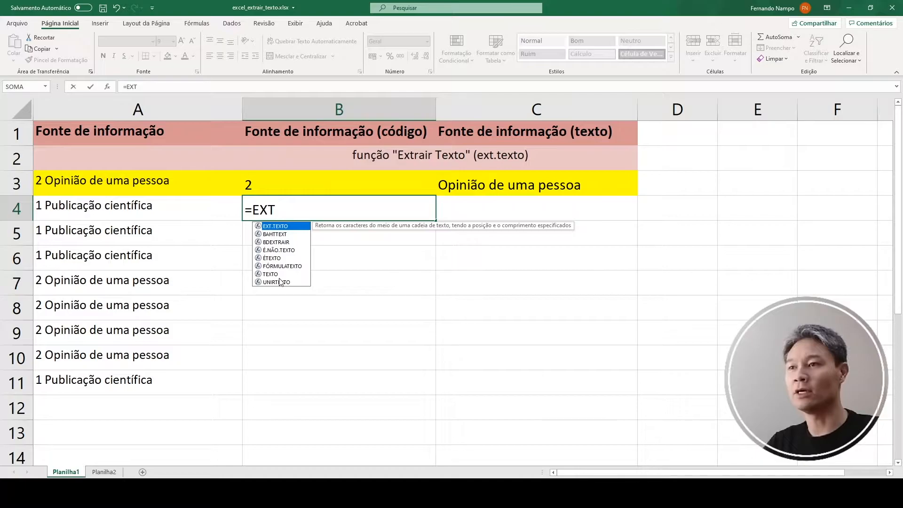
pyautogui.doubleClick(286, 226)
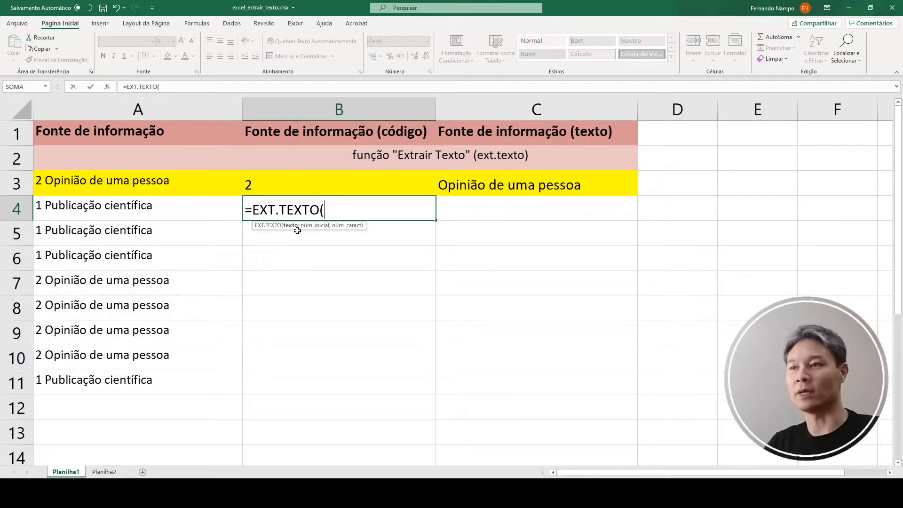
pyautogui.click(189, 211)
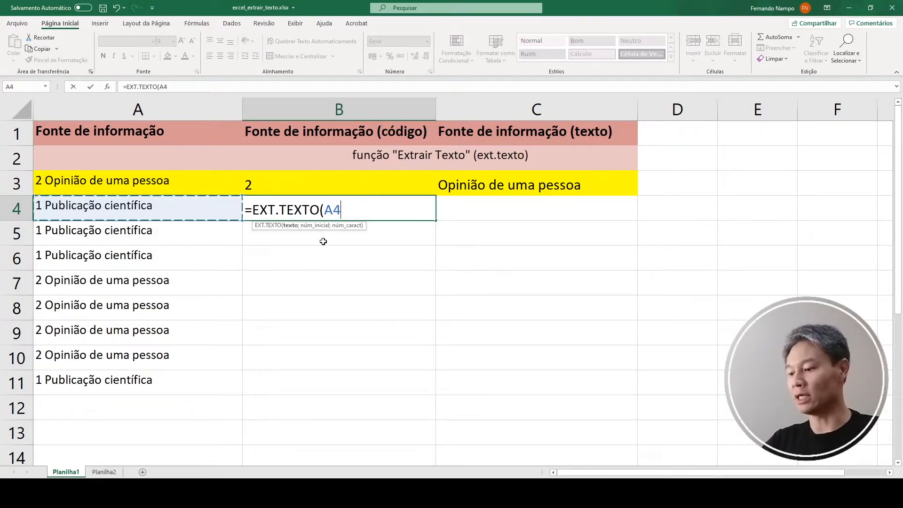
pyautogui.write(';1')
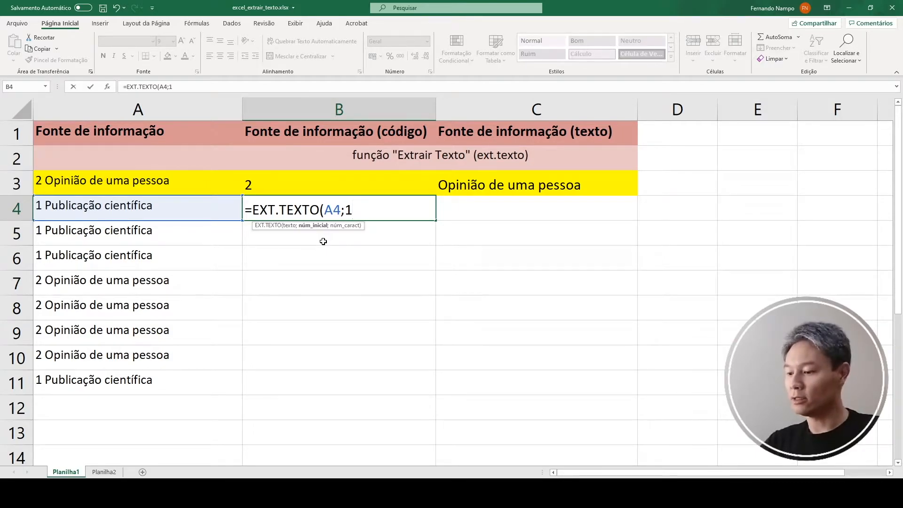
pyautogui.write(';')
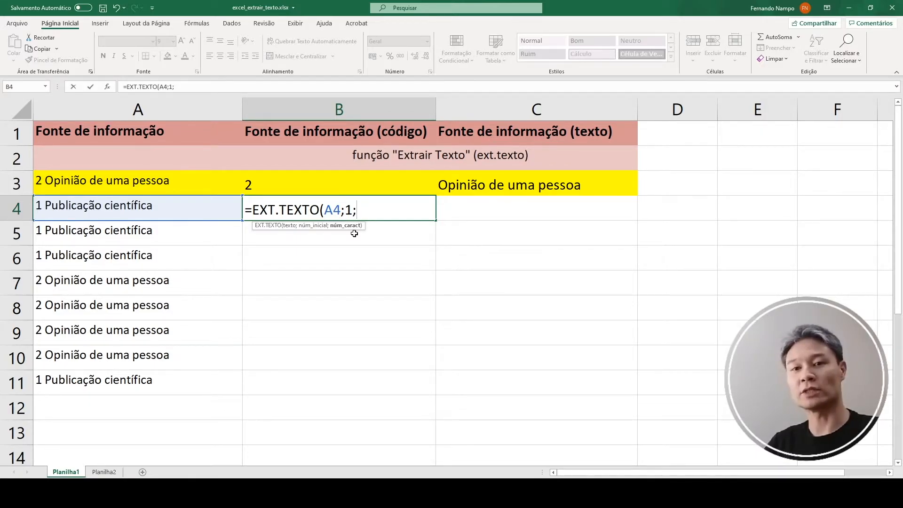
pyautogui.write('1')
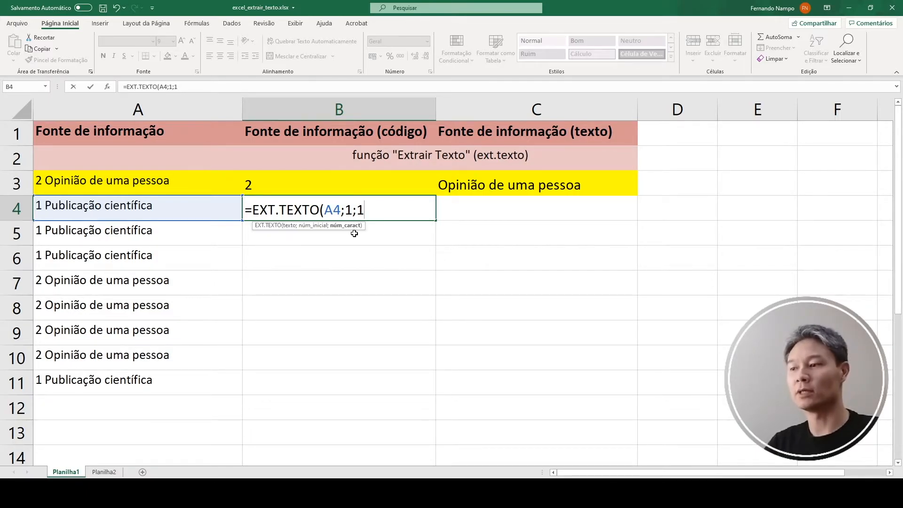
pyautogui.write(')')
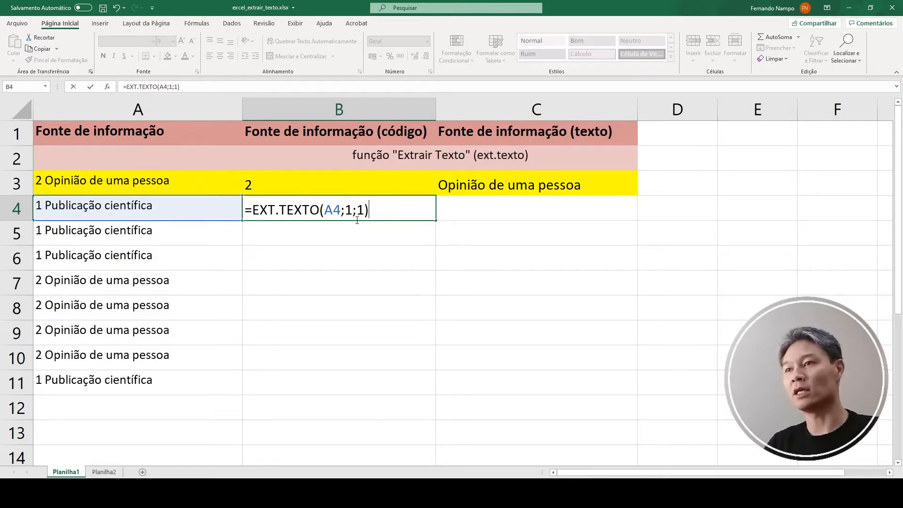
pyautogui.press('Return')
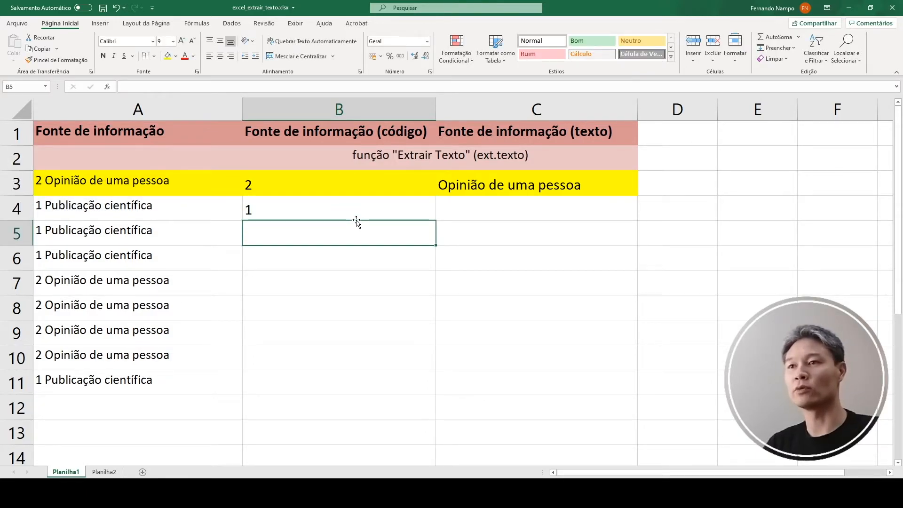
pyautogui.press('Up')
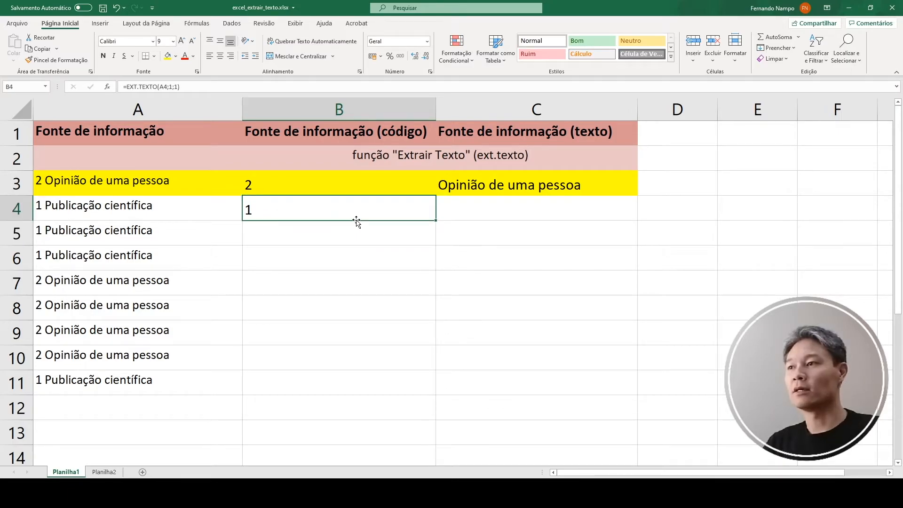
# Enter =EXT.TEXTO(A4;3;30) in C4 to extract the text part of the source entry.
pyautogui.press('Right')
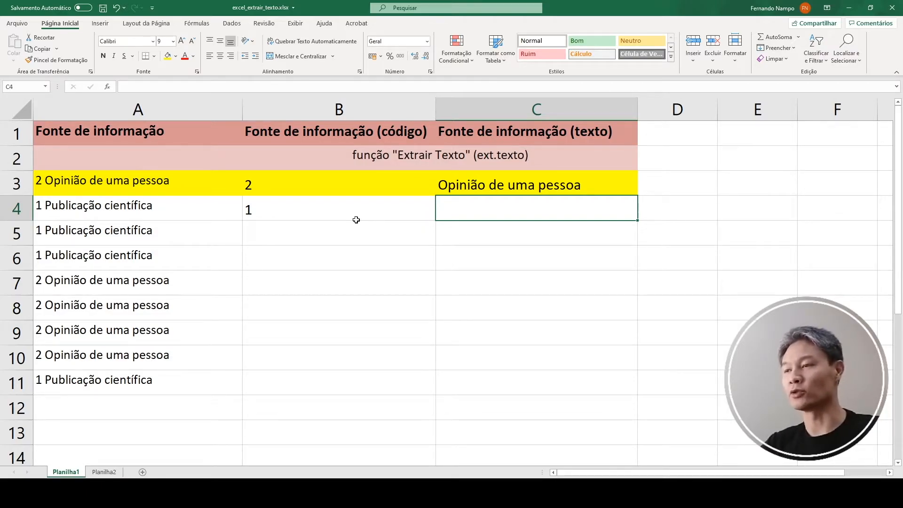
pyautogui.write('=EXX')
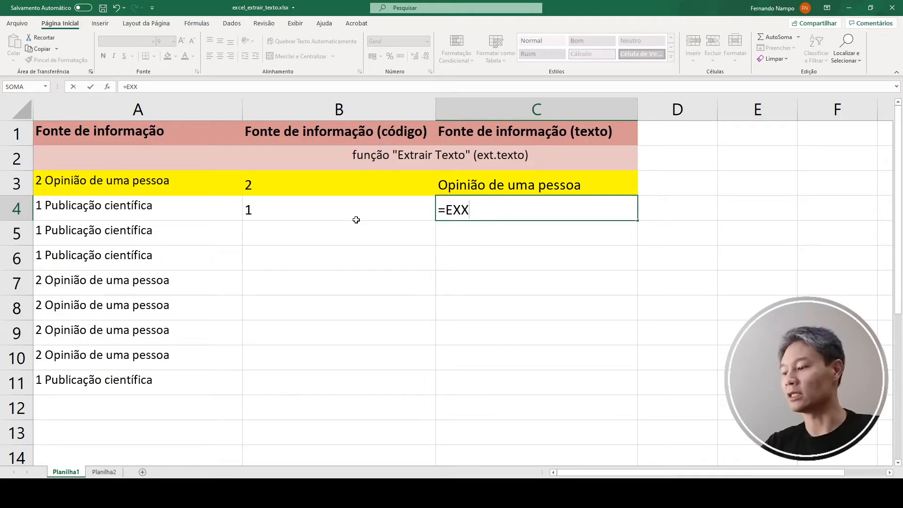
pyautogui.press('BackSpace')
pyautogui.write('T.TEXTO')
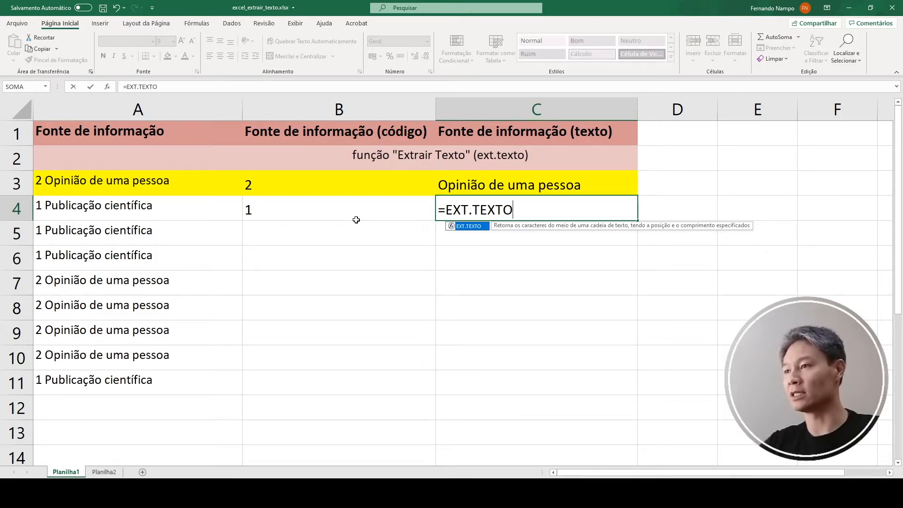
pyautogui.write('(')
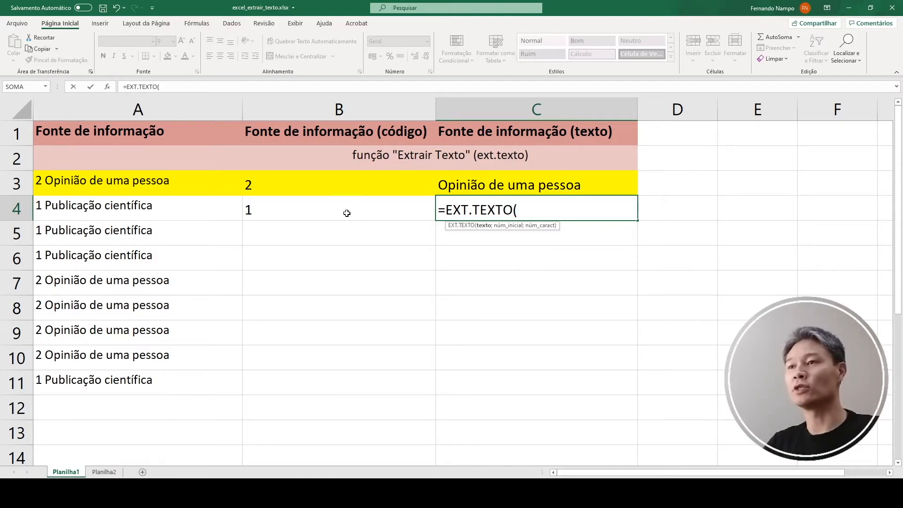
pyautogui.click(200, 207)
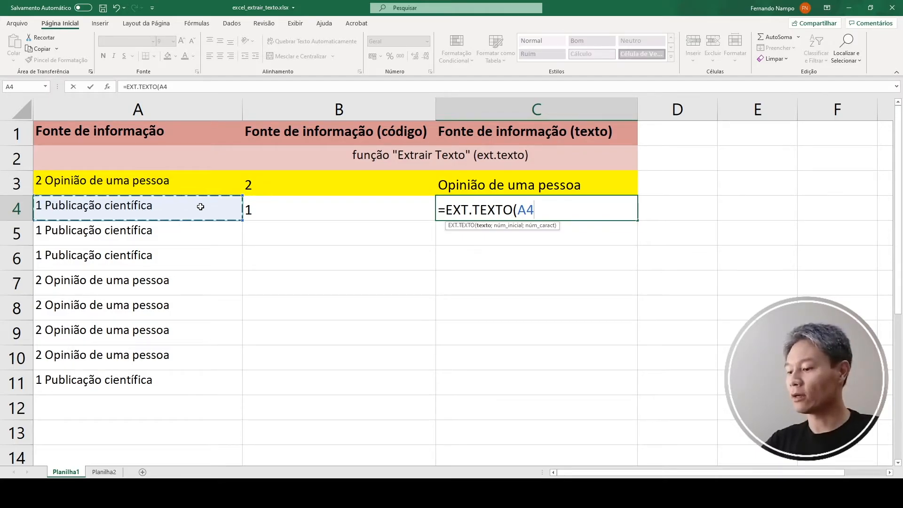
pyautogui.write(';')
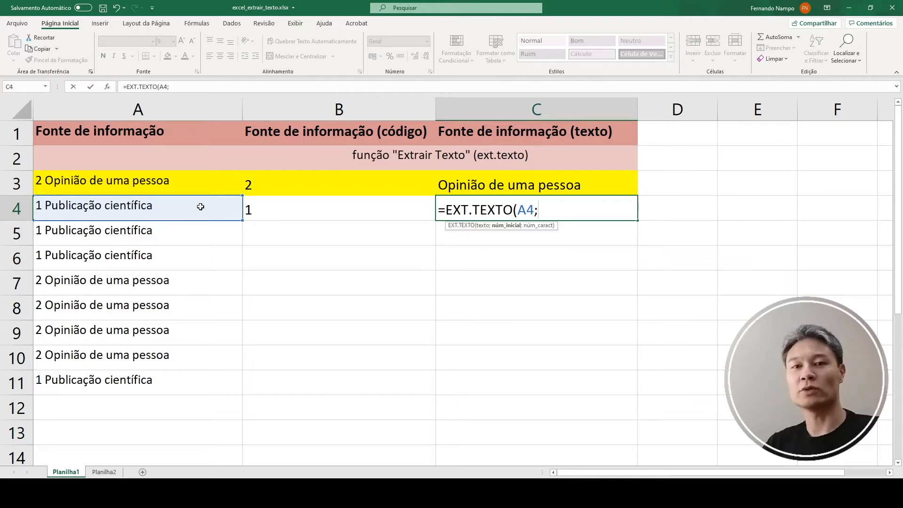
pyautogui.write('3')
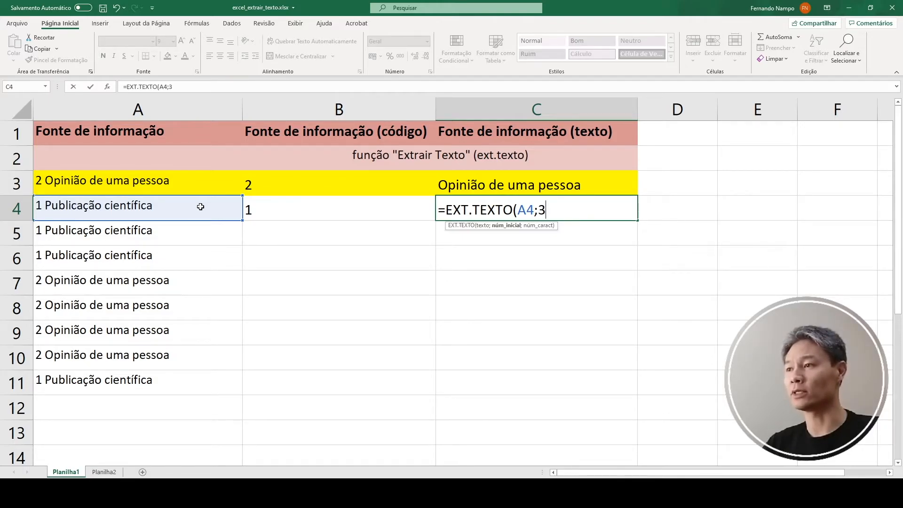
pyautogui.write(';')
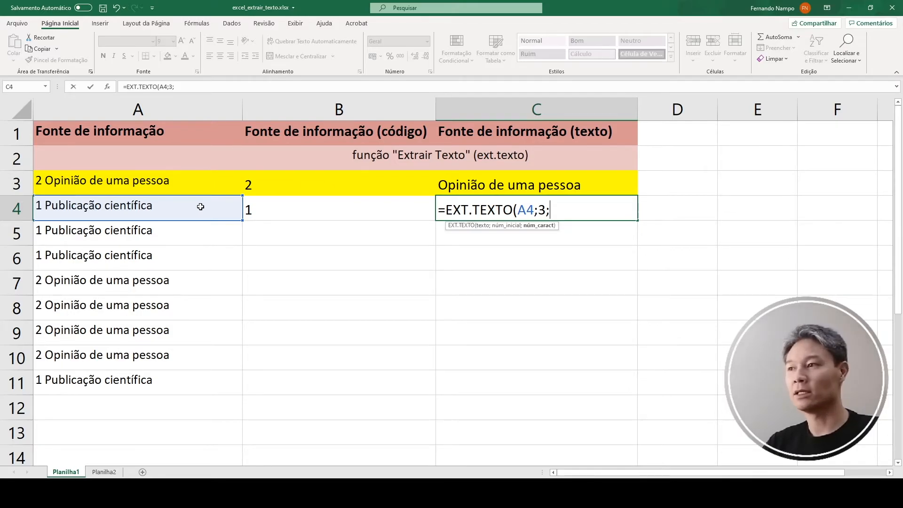
pyautogui.write('30)')
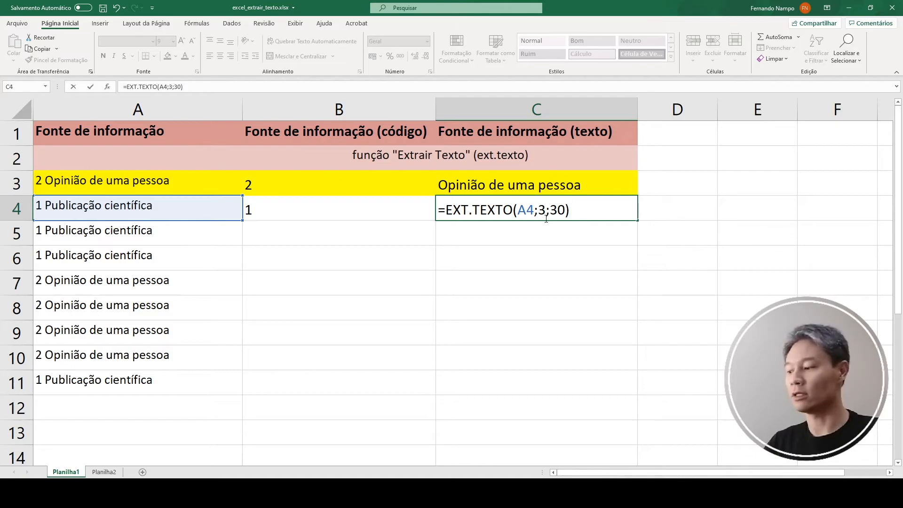
pyautogui.press('Return')
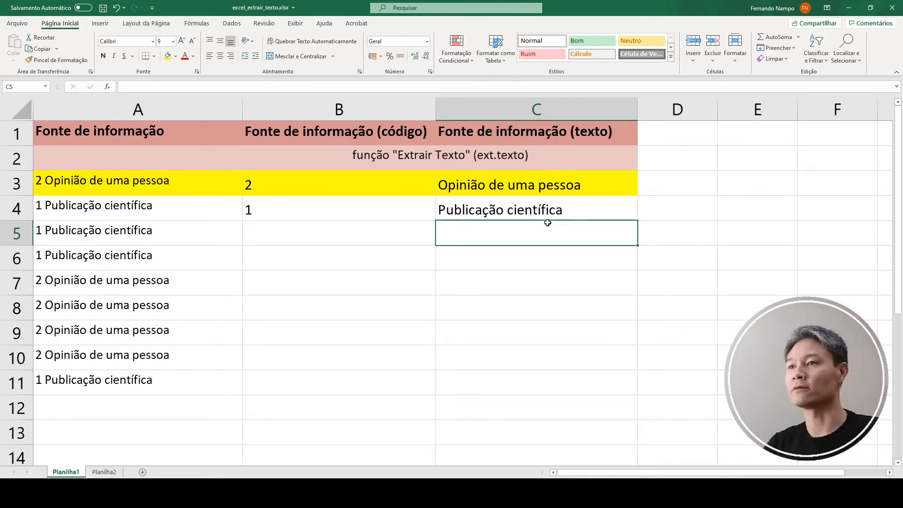
# Copy the extraction formulas in B4:C4 down through row 11.
pyautogui.press('Up')
pyautogui.hotkey('shift', 'Left')
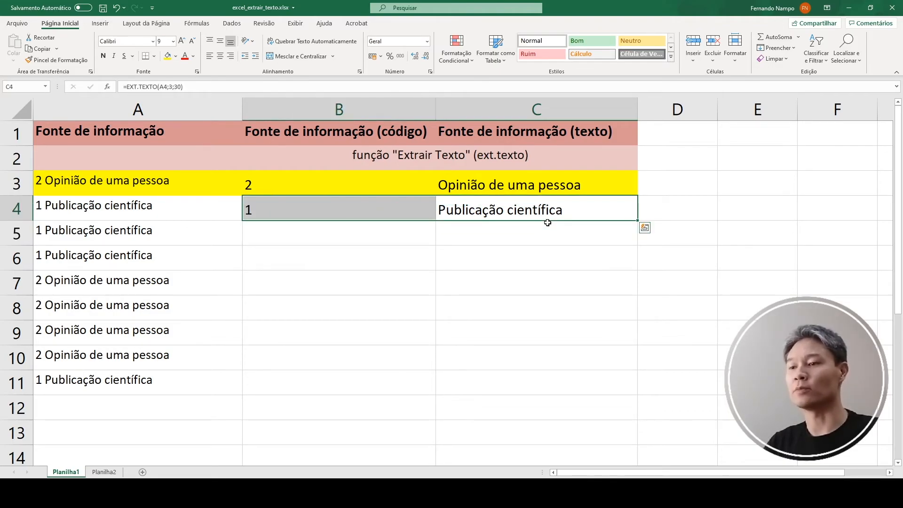
pyautogui.hotkey('ctrl', 'c')
pyautogui.hotkey('shift', 'Down')
pyautogui.hotkey('shift', 'Down')
pyautogui.hotkey('shift', 'Down')
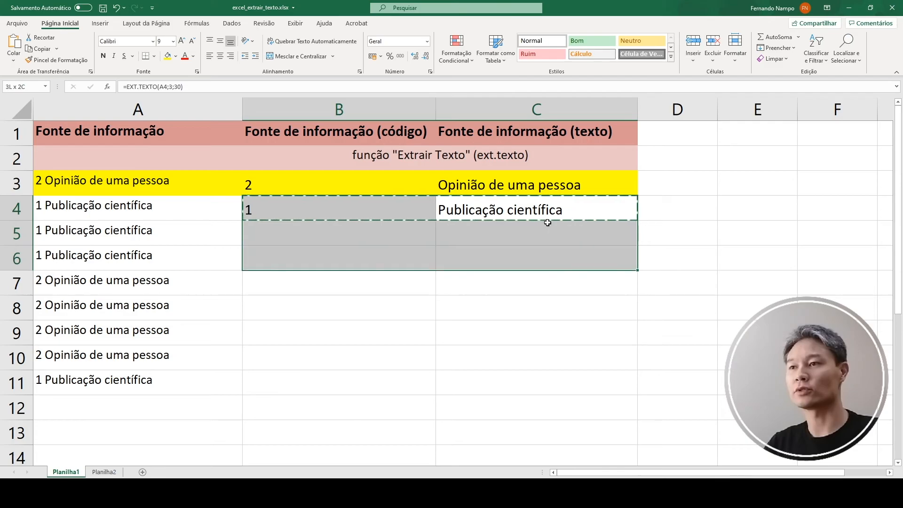
pyautogui.hotkey('shift', 'Down')
pyautogui.hotkey('shift', 'Down')
pyautogui.hotkey('shift', 'Down')
pyautogui.hotkey('shift', 'Down')
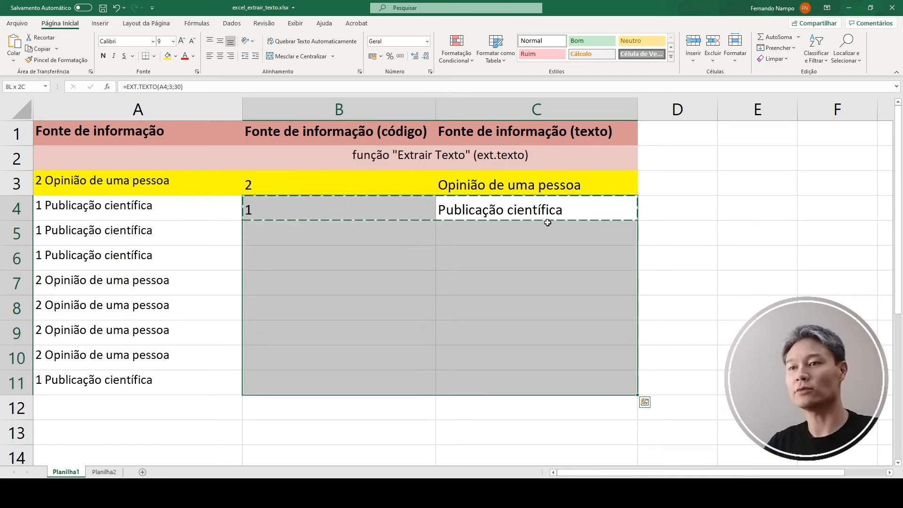
pyautogui.hotkey('ctrl', 'v')
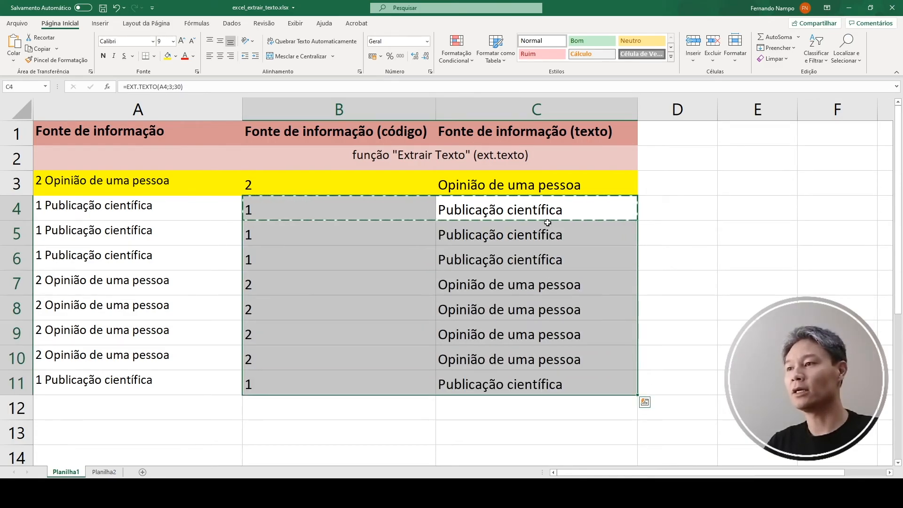
pyautogui.press('Left')
pyautogui.press('Escape')
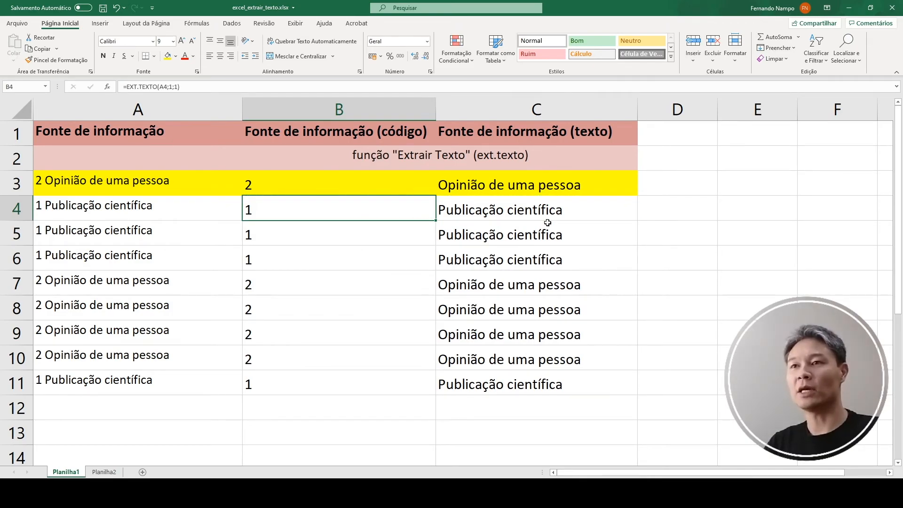
# Replace the source entry in A3 with "4 Entrevista".
pyautogui.press('Left')
pyautogui.press('Up')
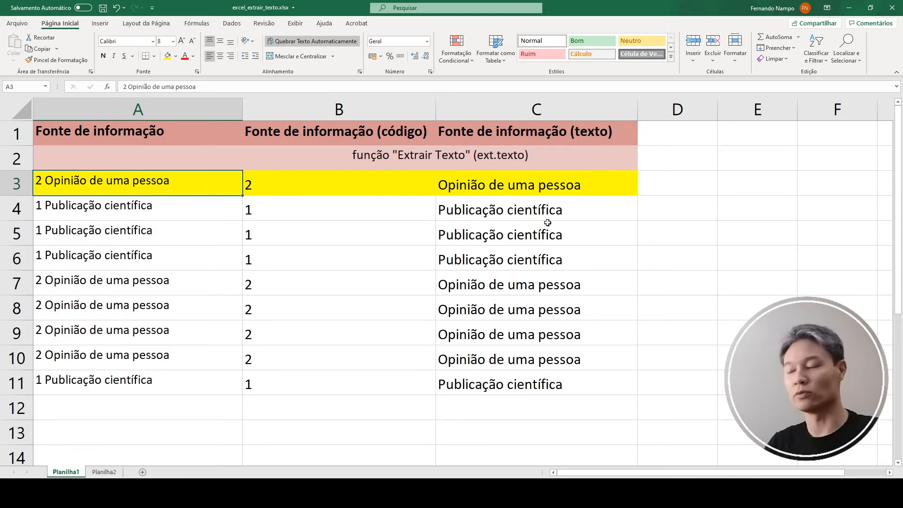
pyautogui.write('4')
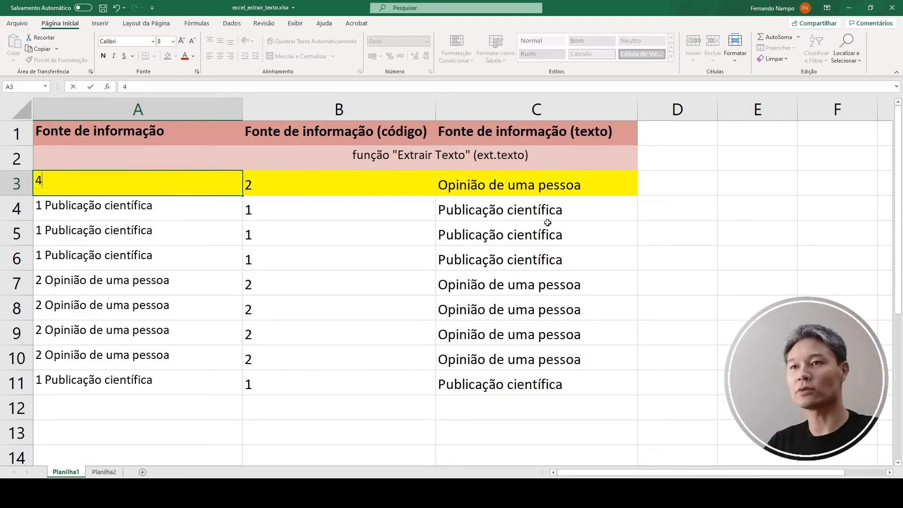
pyautogui.write(' eNTREVISTA')
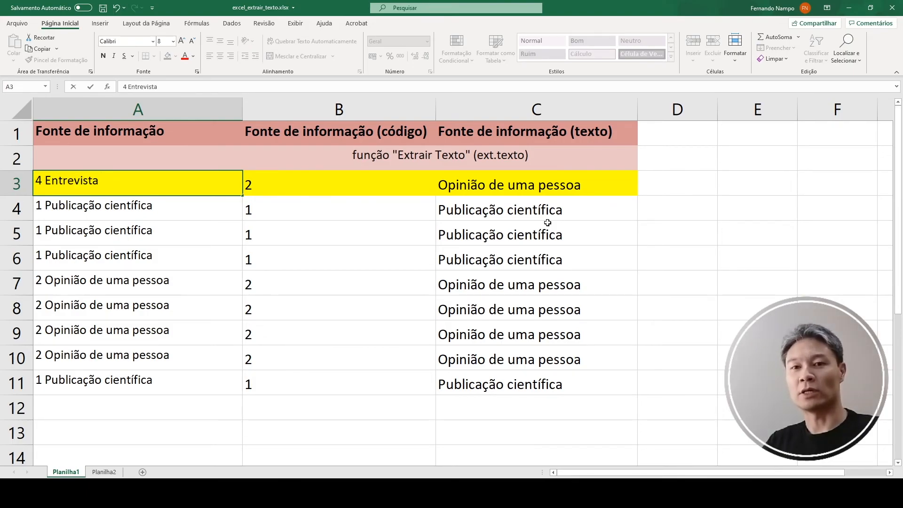
pyautogui.press('Return')
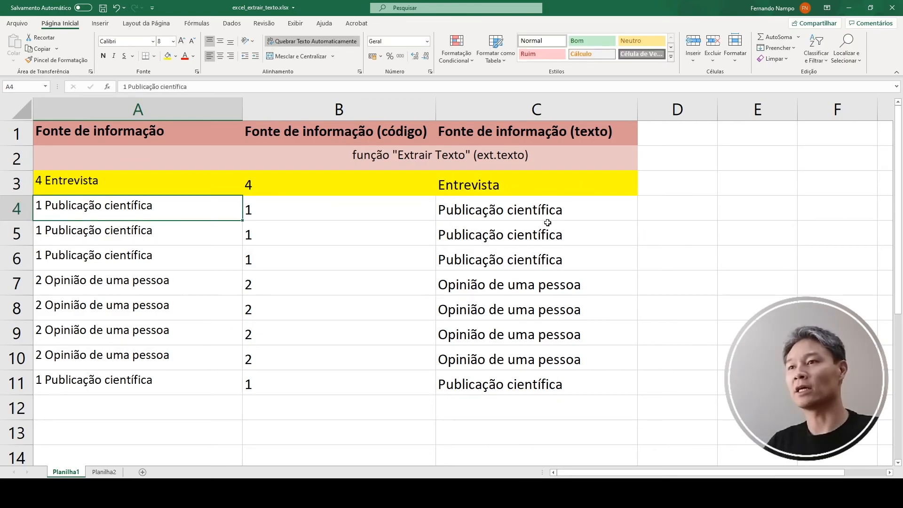
# Check the extracted code and text in B3 and C3 and their formulas against the source entry in A3.
pyautogui.click(356, 185)
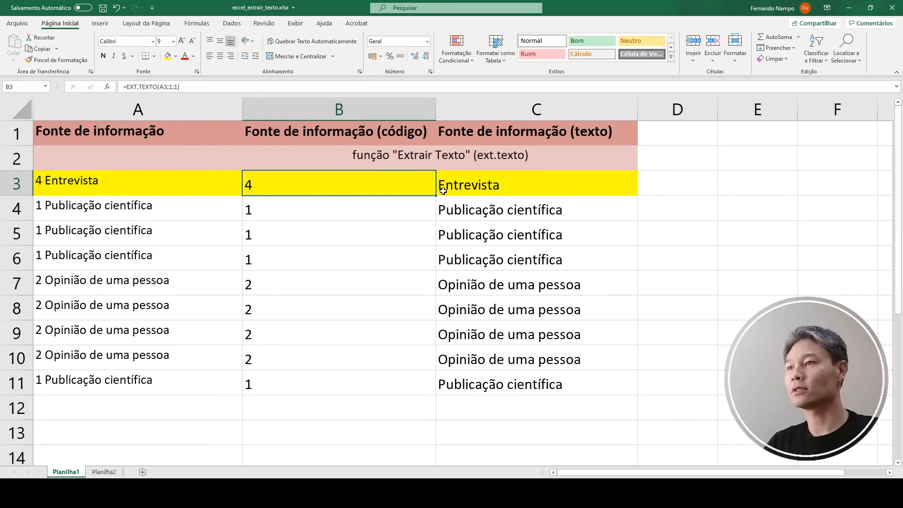
pyautogui.click(460, 191)
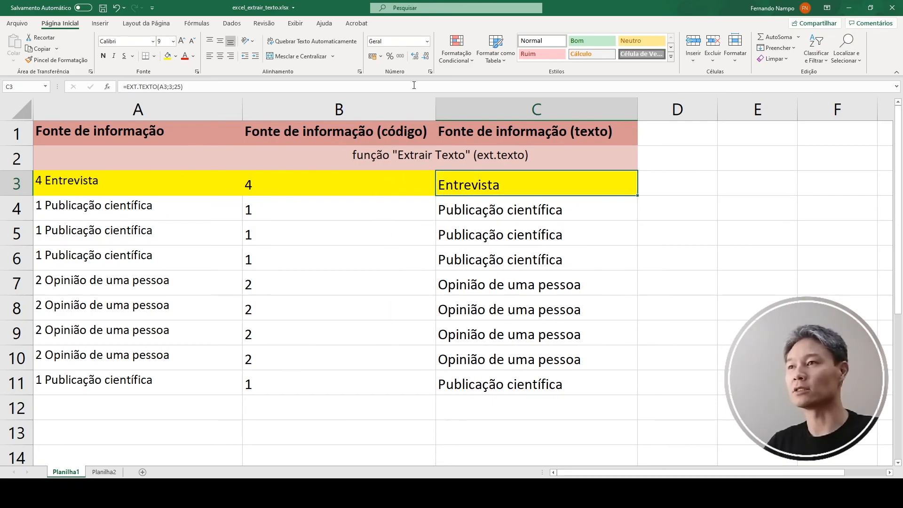
pyautogui.click(401, 99)
pyautogui.click(490, 103)
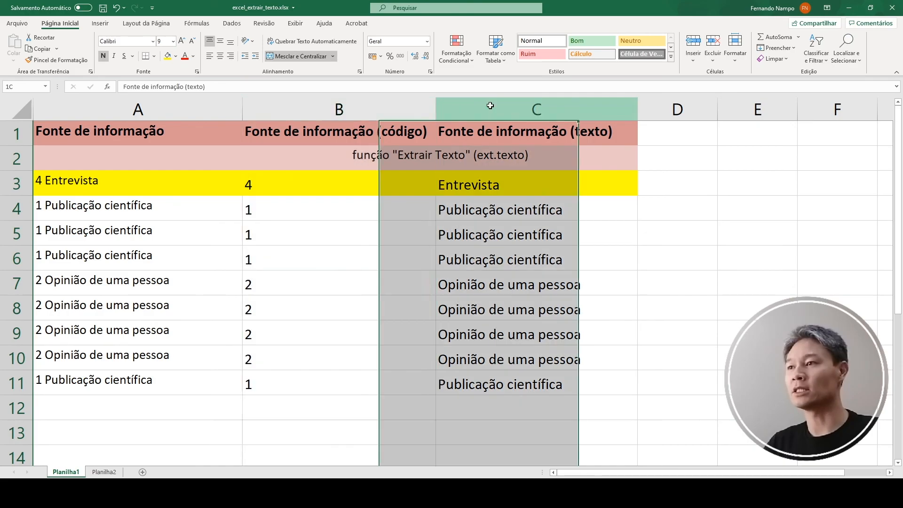
pyautogui.click(396, 214)
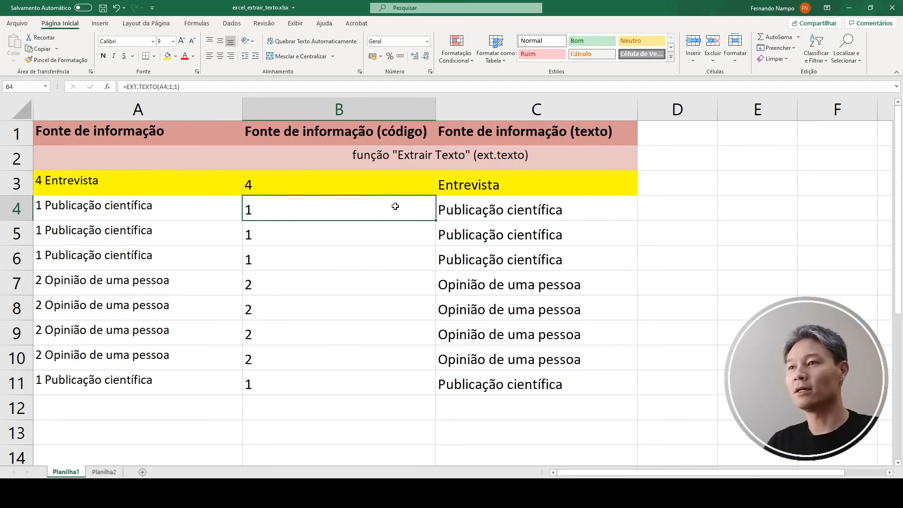
pyautogui.click(397, 192)
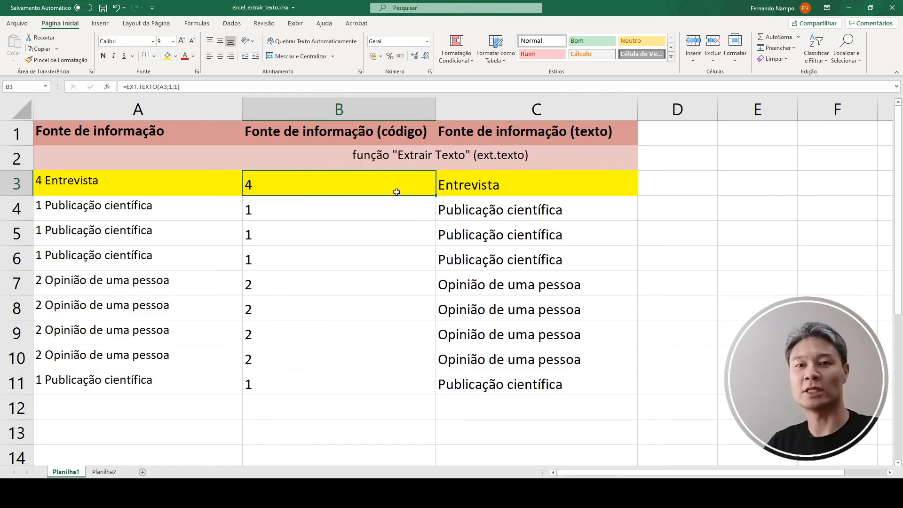